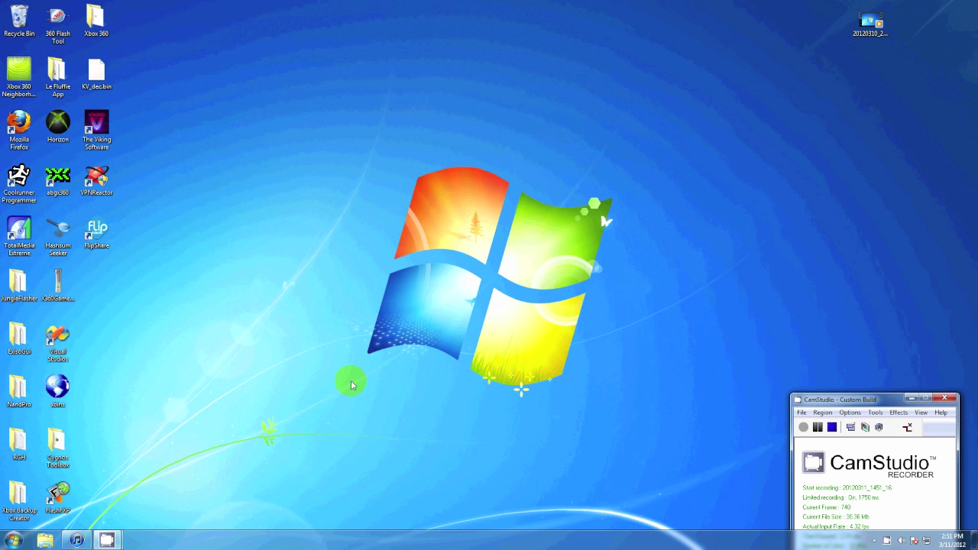
Step: Launch abgx360 and turn on Patch DMI and Patch SS in the manual patch settings
{"action": "double_click", "coordinate": [68, 180]}
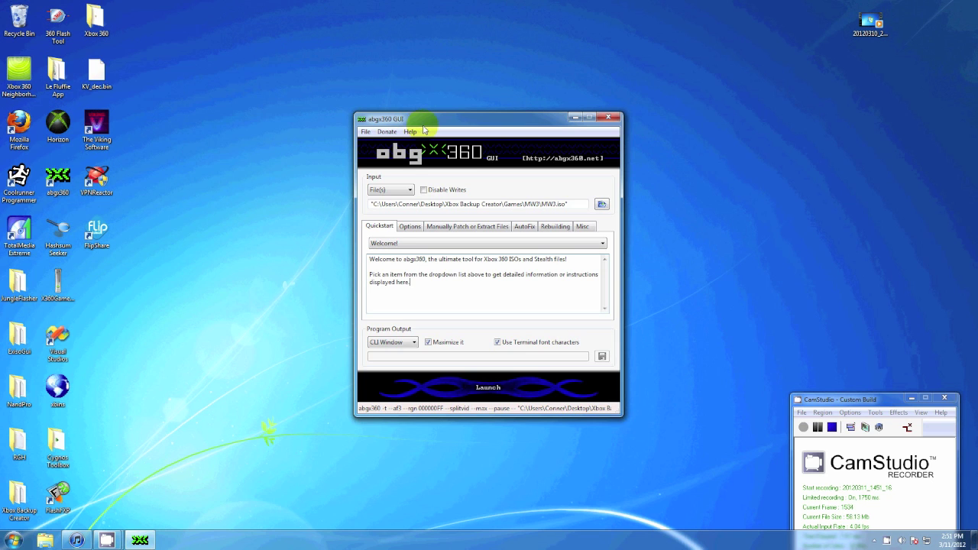
{"action": "left_click_drag", "start_coordinate": [424, 126], "coordinate": [438, 109]}
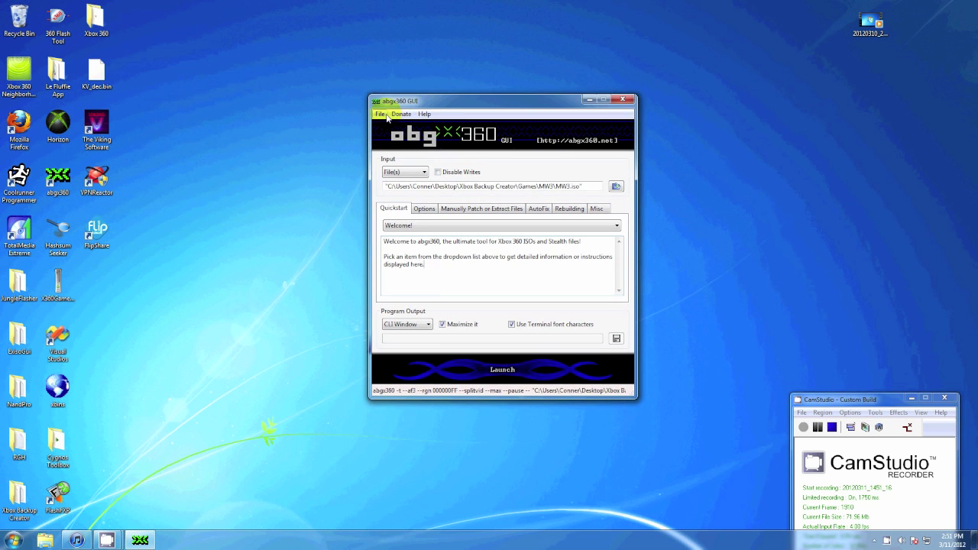
{"action": "left_click", "coordinate": [425, 210]}
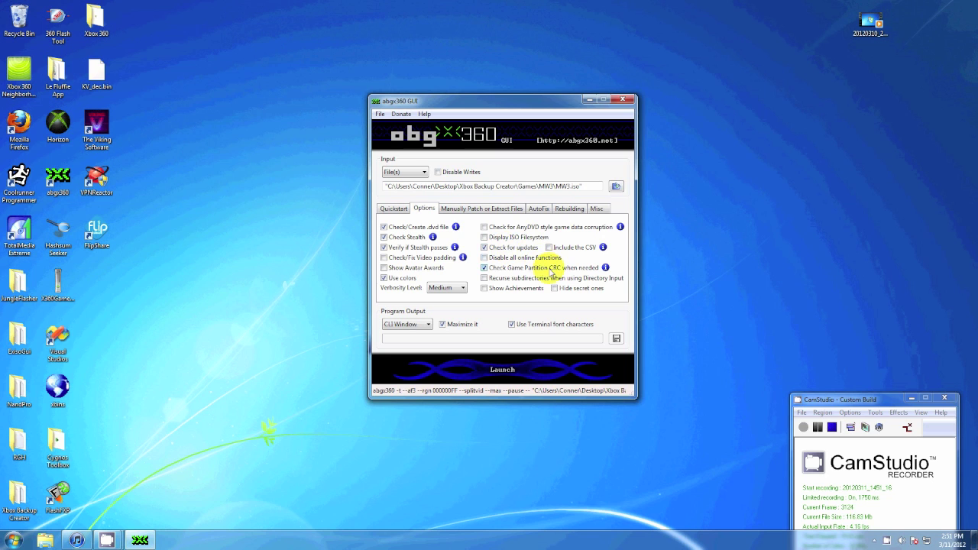
{"action": "left_click", "coordinate": [462, 208]}
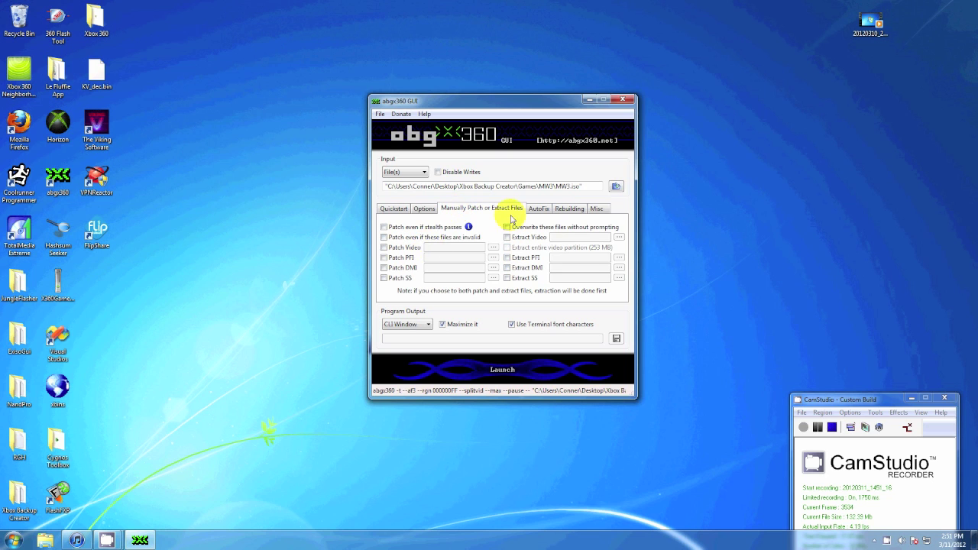
{"action": "left_click", "coordinate": [385, 268]}
{"action": "left_click", "coordinate": [384, 278]}
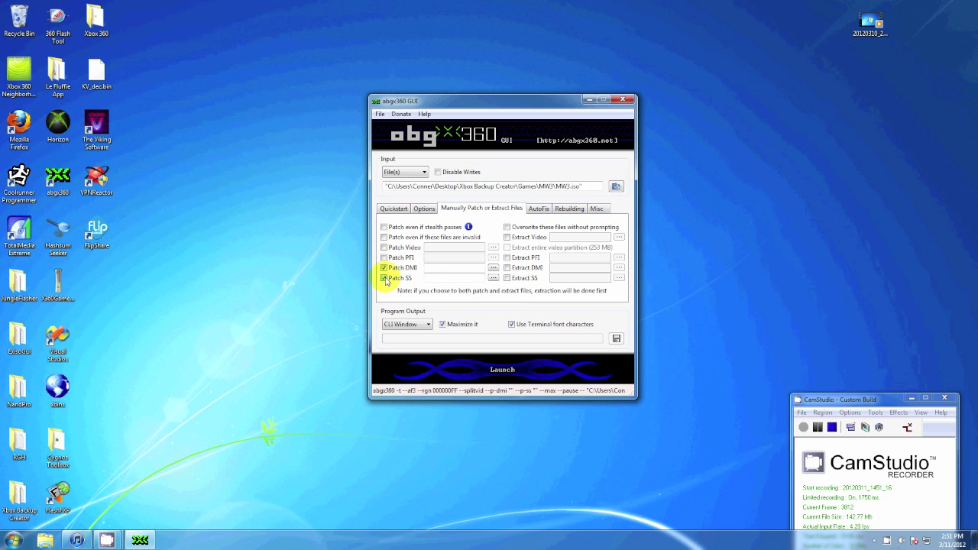
Step: Confirm the console region as NTSC/U (region code 000000FF) in the miscellaneous settings
{"action": "left_click", "coordinate": [537, 210]}
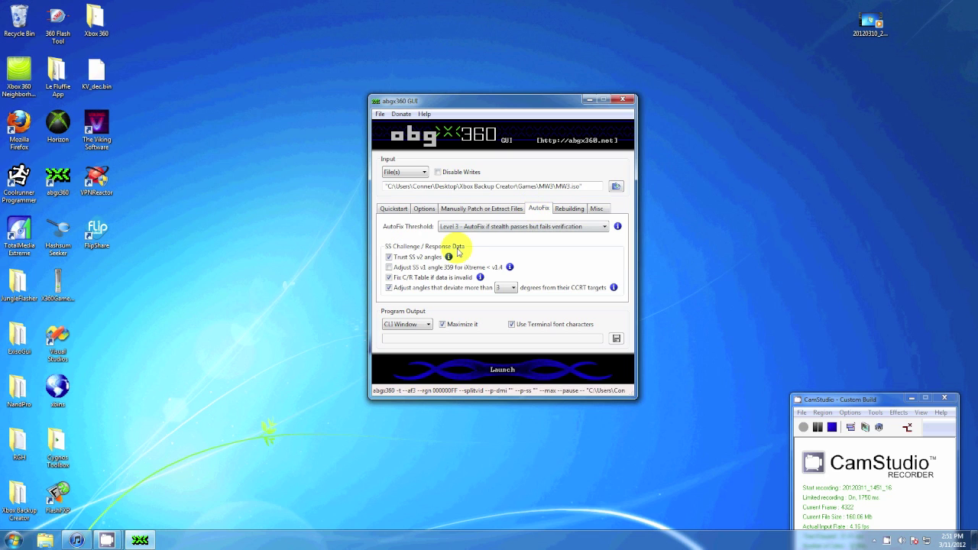
{"action": "left_click", "coordinate": [568, 208]}
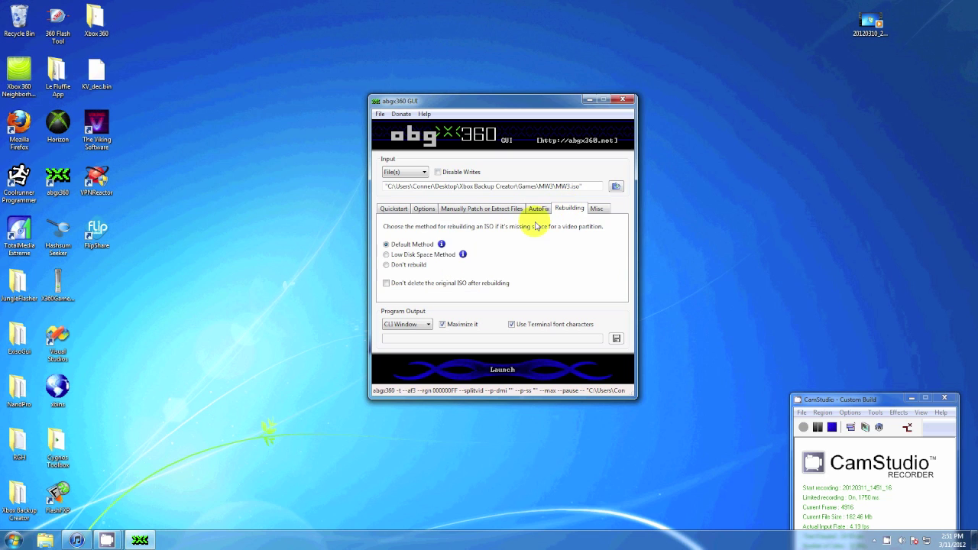
{"action": "left_click", "coordinate": [597, 210]}
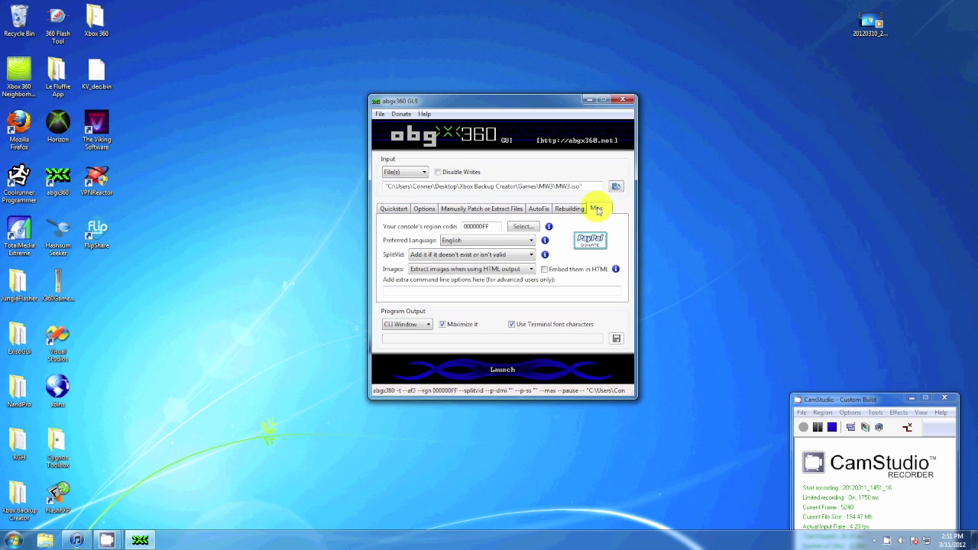
{"action": "left_click", "coordinate": [523, 227]}
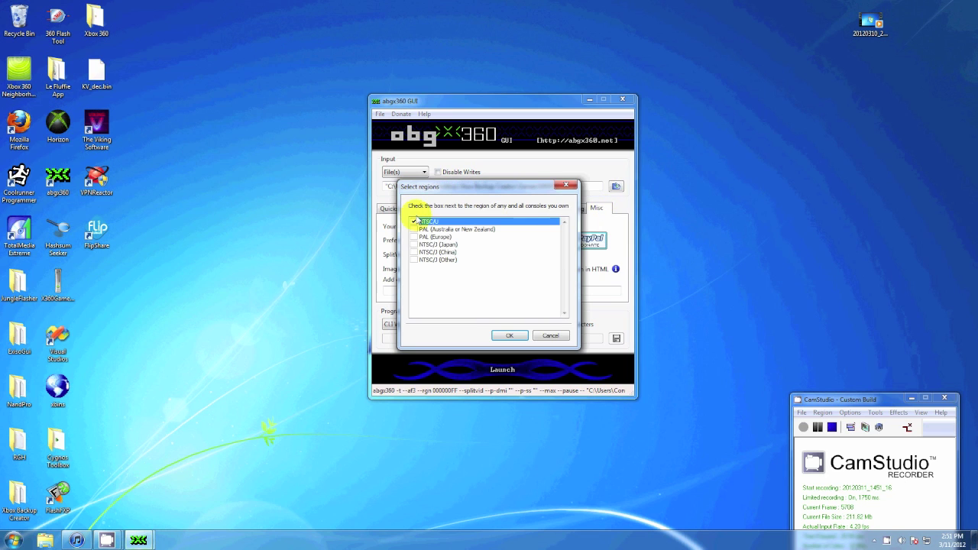
{"action": "left_click", "coordinate": [509, 335]}
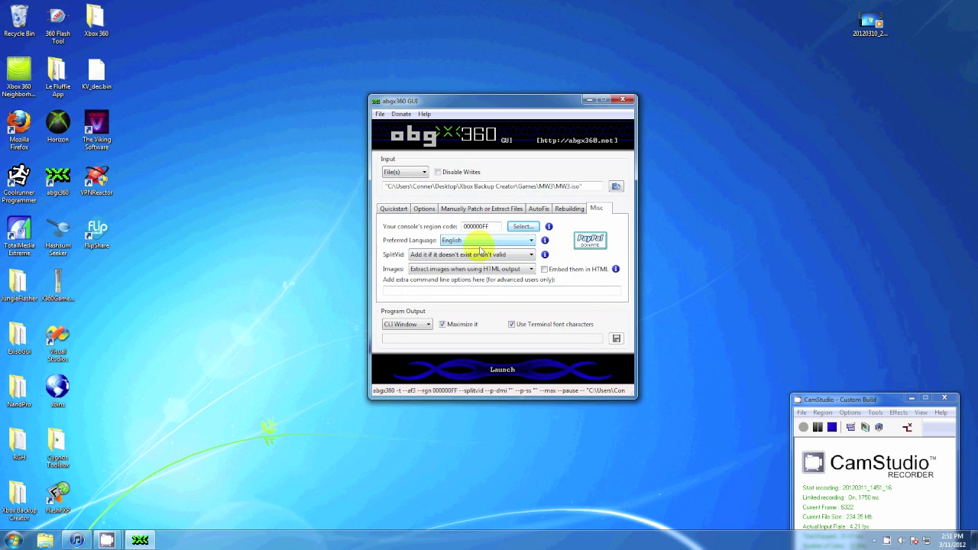
Step: Save the current settings as Default and close abgx360
{"action": "left_click", "coordinate": [393, 209]}
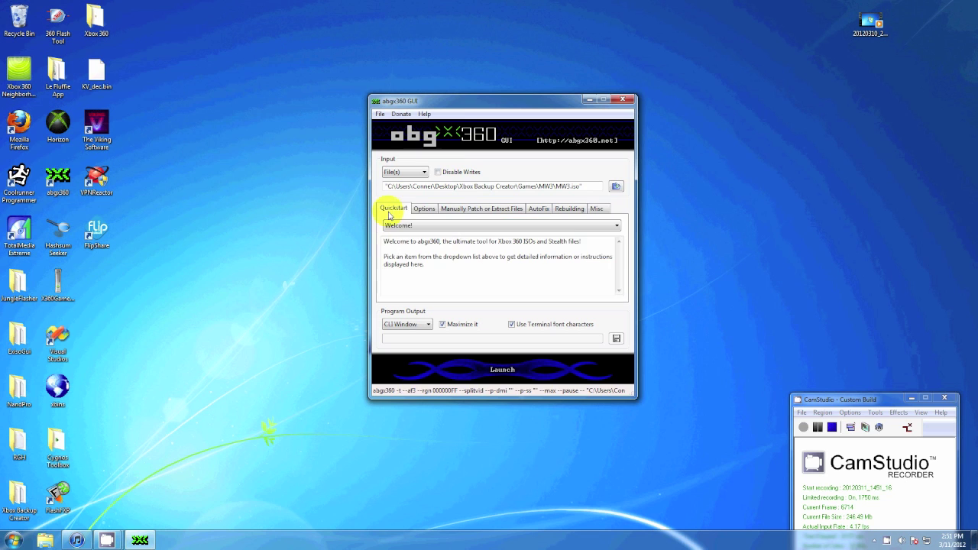
{"action": "left_click", "coordinate": [380, 114]}
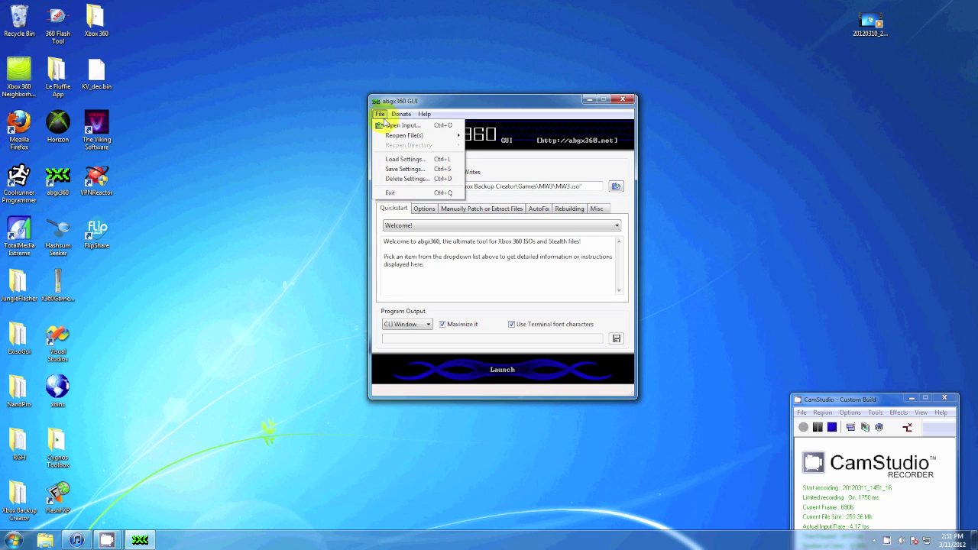
{"action": "left_click", "coordinate": [404, 169]}
{"action": "left_click", "coordinate": [508, 291]}
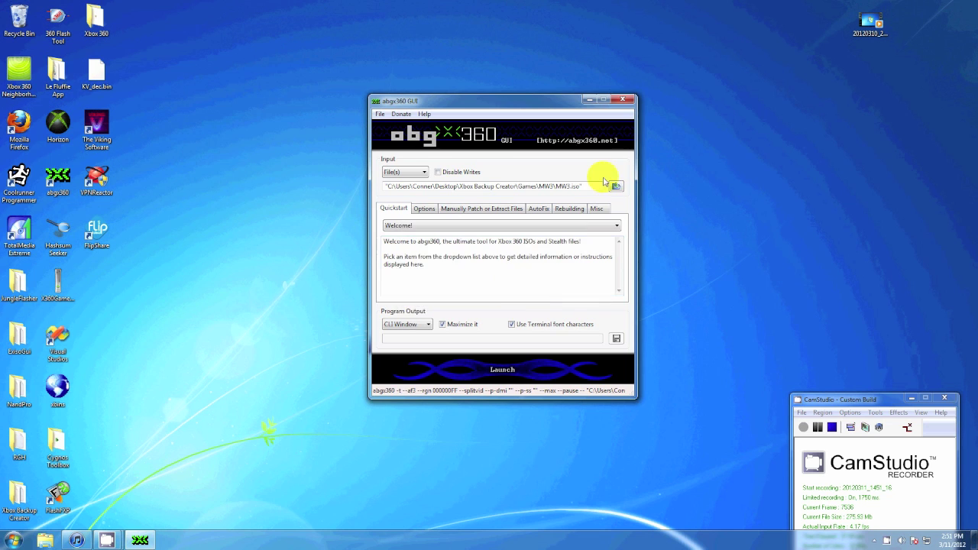
{"action": "left_click", "coordinate": [623, 100]}
Step: Reopen abgx360 and set the input image to Mass.Effect.3.Disc1-XPG from Games\Mass Effect 3
{"action": "double_click", "coordinate": [68, 196]}
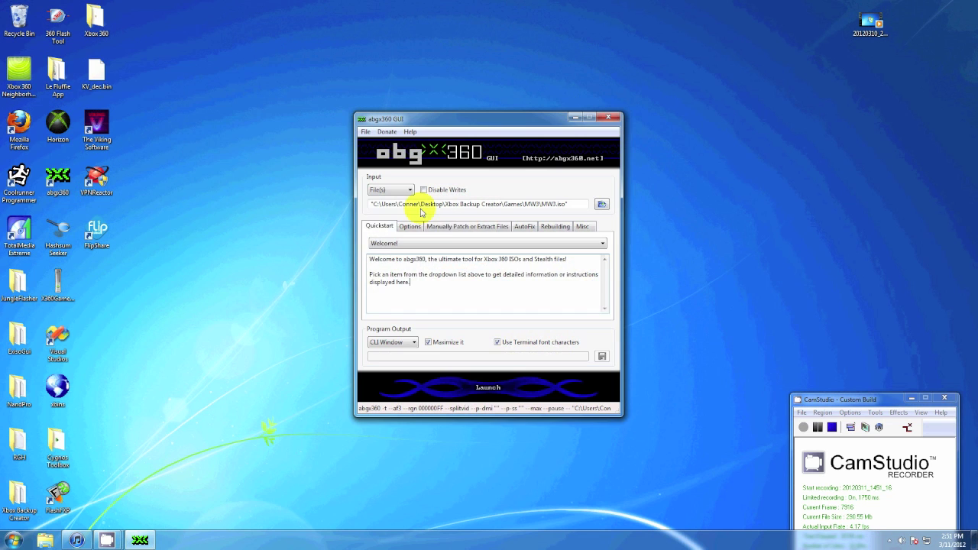
{"action": "left_click", "coordinate": [443, 226]}
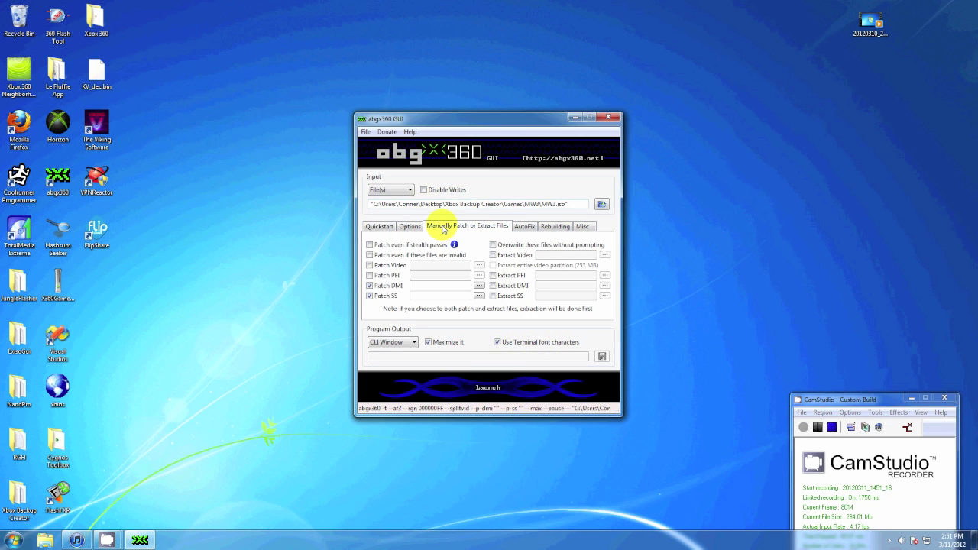
{"action": "left_click", "coordinate": [600, 206]}
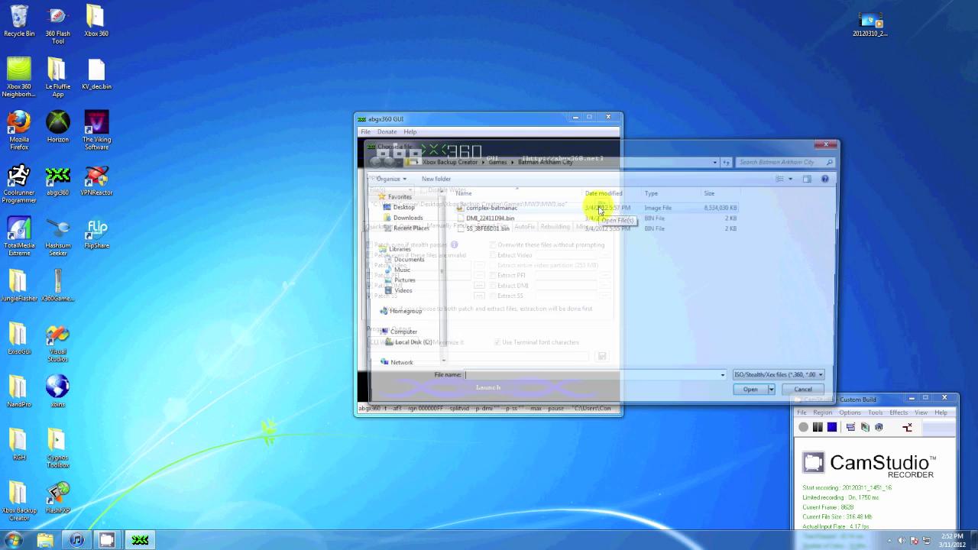
{"action": "left_click", "coordinate": [495, 160]}
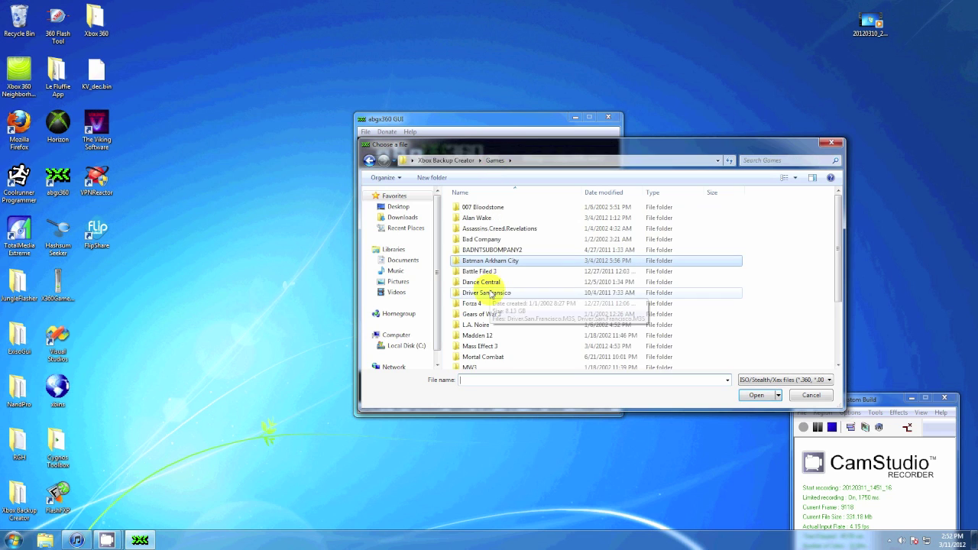
{"action": "double_click", "coordinate": [499, 346]}
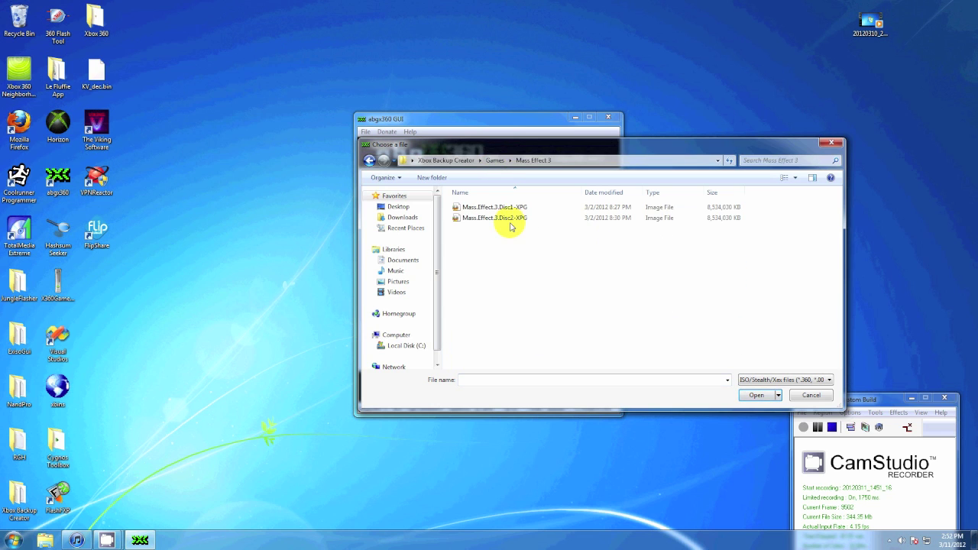
{"action": "double_click", "coordinate": [503, 209]}
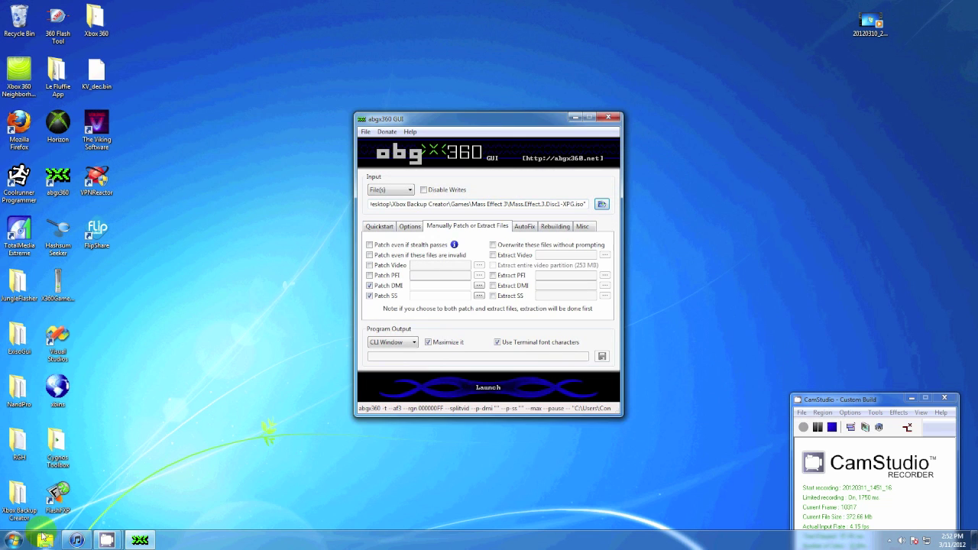
{"action": "left_click", "coordinate": [13, 541]}
Step: Launch Firefox, go to abgx360.net from the address bar, and open its Verified games list
{"action": "left_click", "coordinate": [40, 262]}
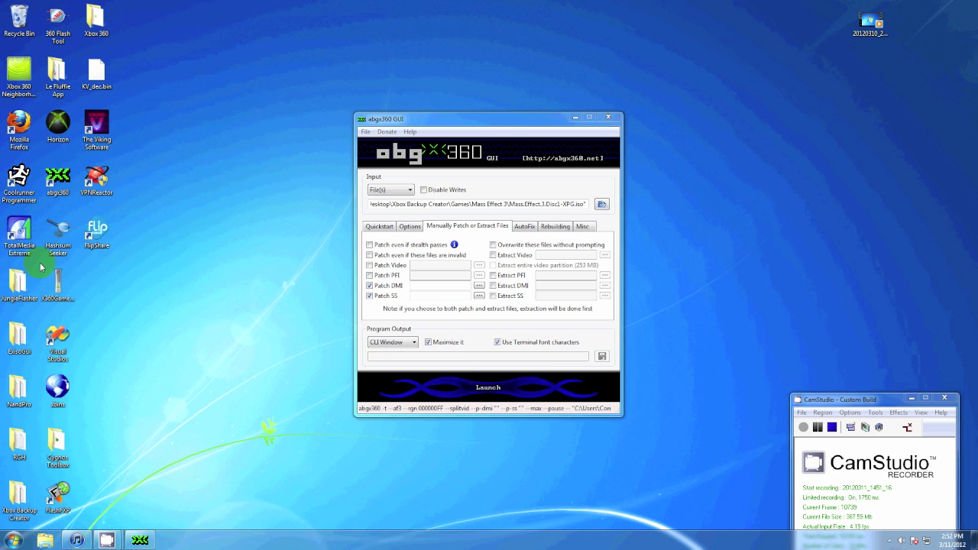
{"action": "left_click", "coordinate": [954, 5]}
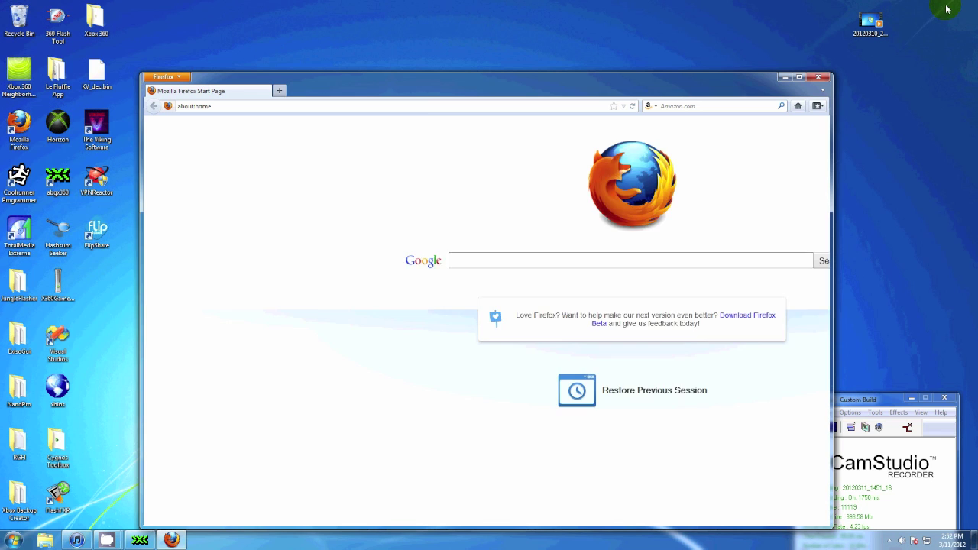
{"action": "left_click_drag", "start_coordinate": [420, 110], "coordinate": [383, 27]}
{"action": "left_click", "coordinate": [308, 36]}
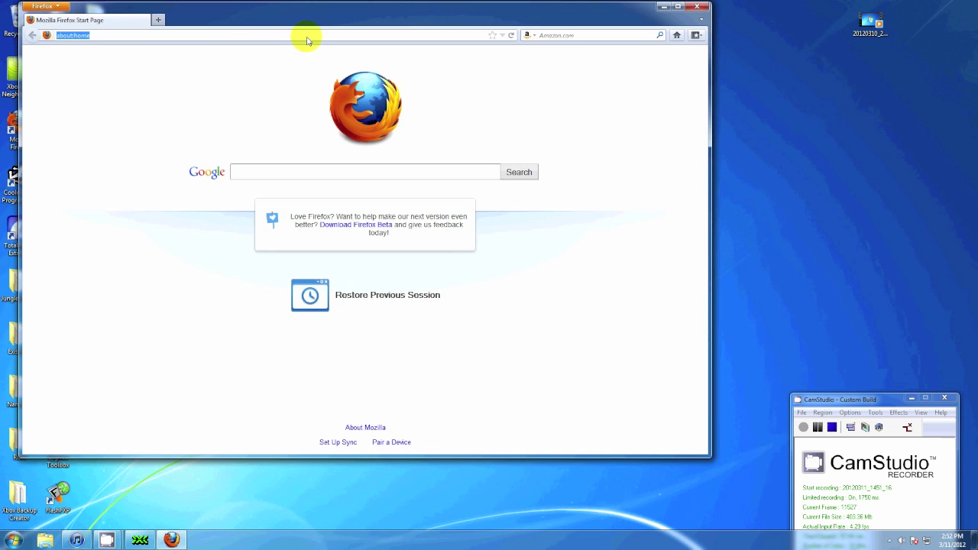
{"action": "type", "text": "a"}
{"action": "key", "text": "BackSpace"}
{"action": "type", "text": "abgx"}
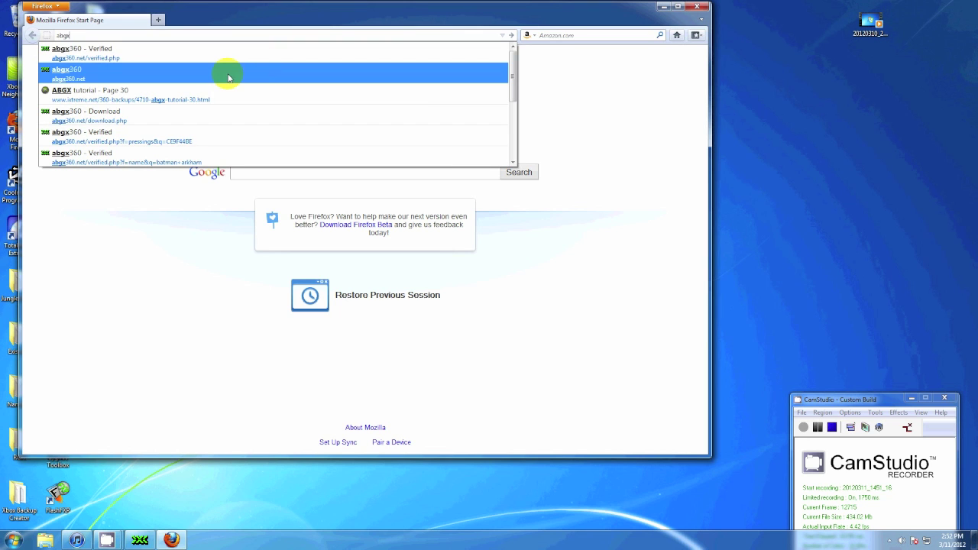
{"action": "left_click", "coordinate": [225, 79]}
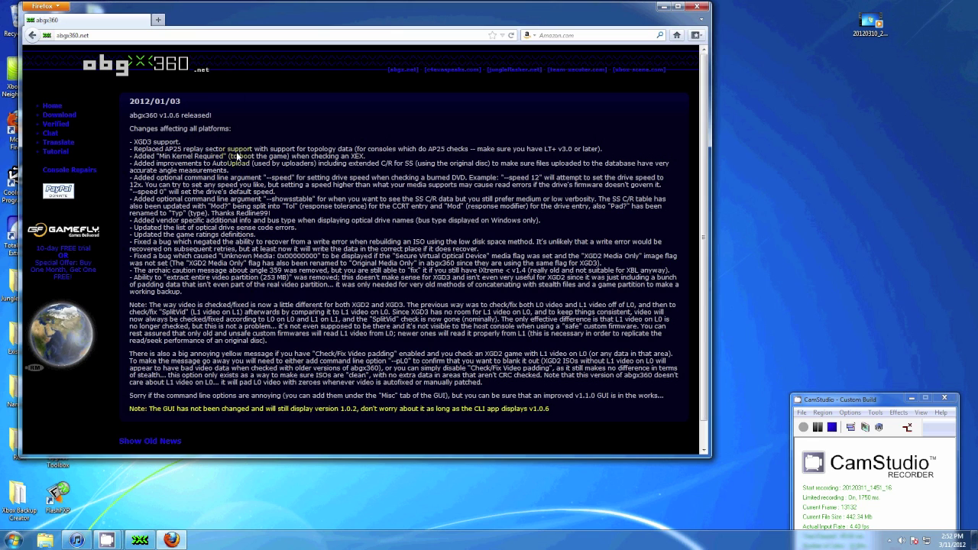
{"action": "left_click", "coordinate": [61, 126]}
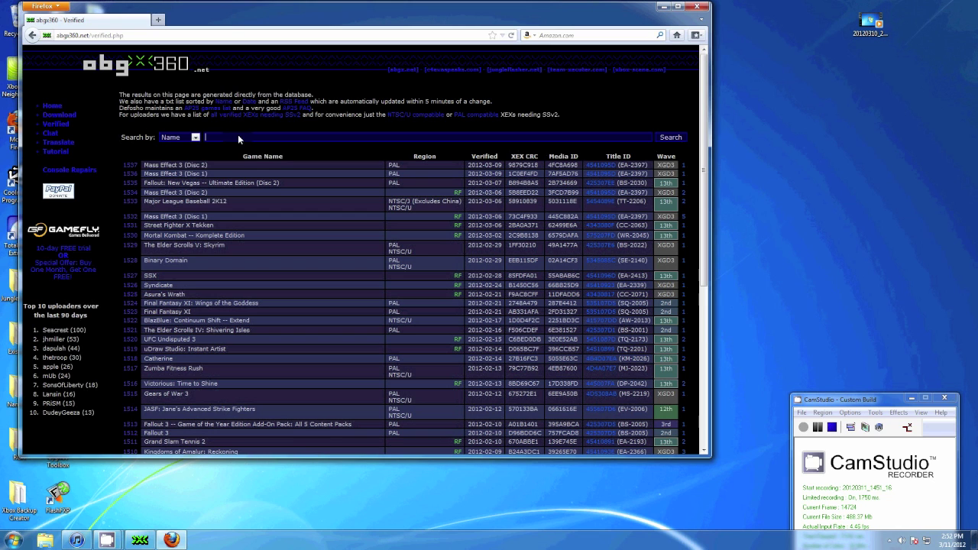
Step: Search the Verified list by name for 'Mass effect 3' and move abgx360 to the right side
{"action": "type", "text": "Mass effect 3"}
{"action": "left_click", "coordinate": [673, 139]}
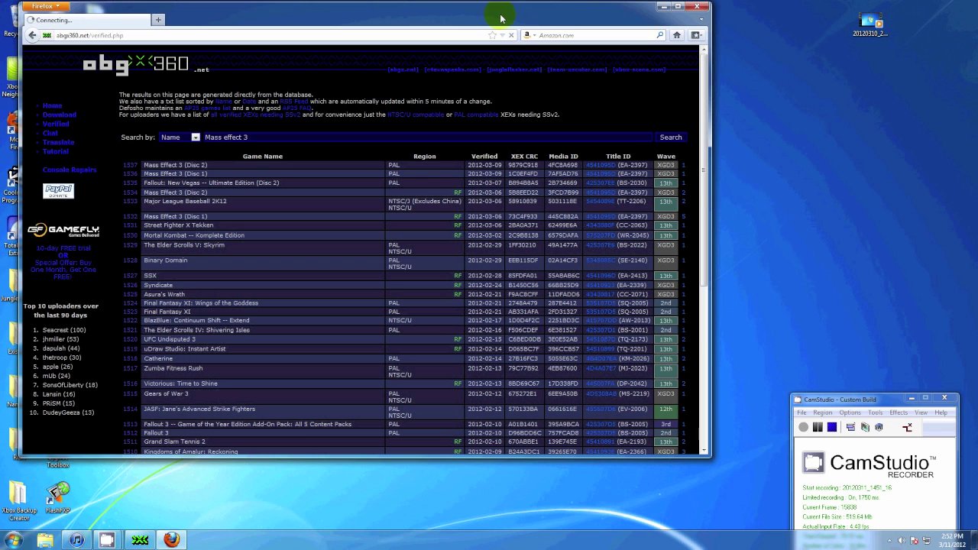
{"action": "left_click", "coordinate": [168, 540]}
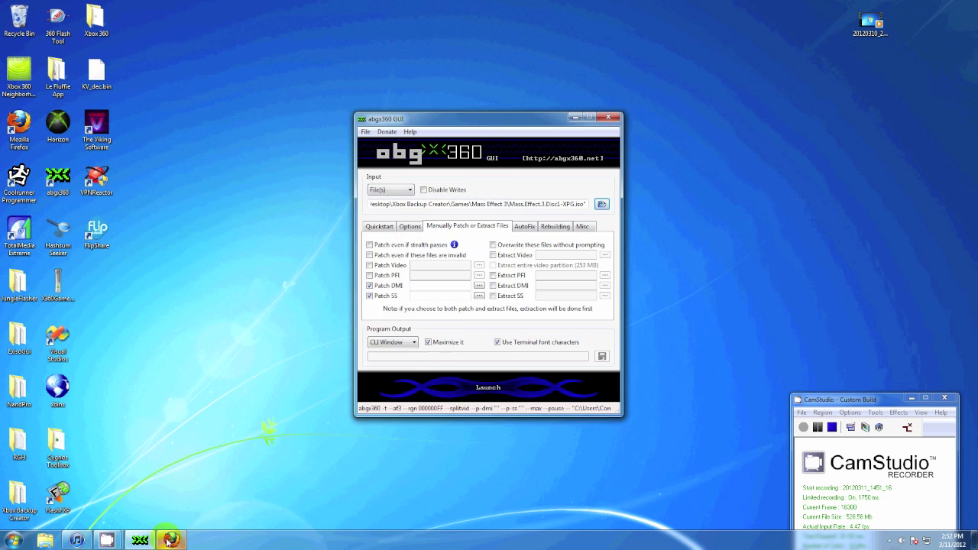
{"action": "left_click", "coordinate": [168, 540]}
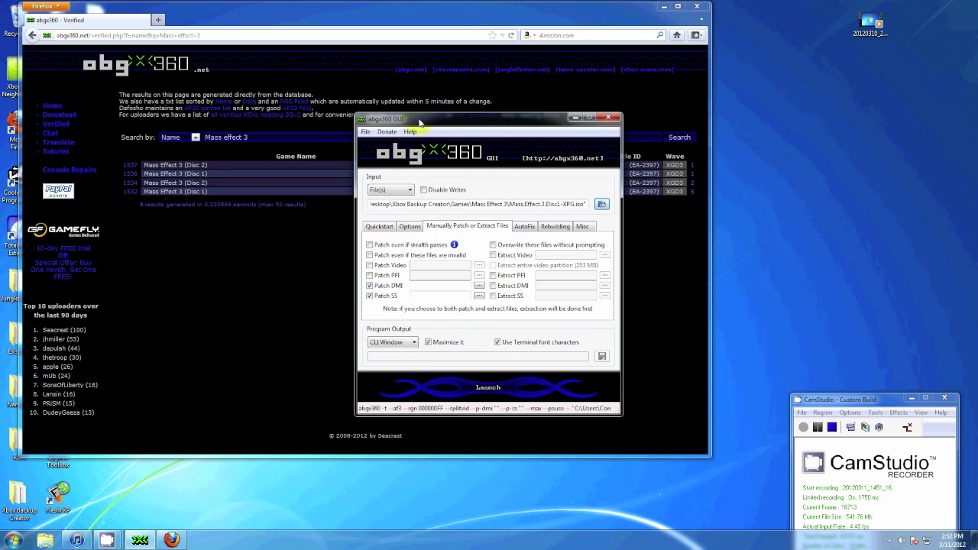
{"action": "left_click_drag", "start_coordinate": [419, 123], "coordinate": [770, 108]}
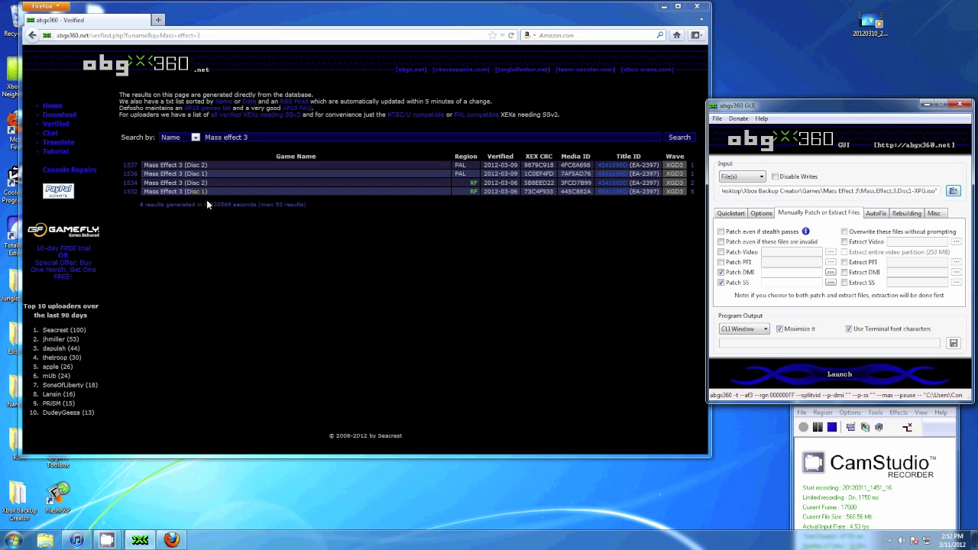
Step: Open the Mass Effect 3 (Disc 1) verified entry and dismiss the automatic SS download prompt
{"action": "left_click", "coordinate": [692, 192]}
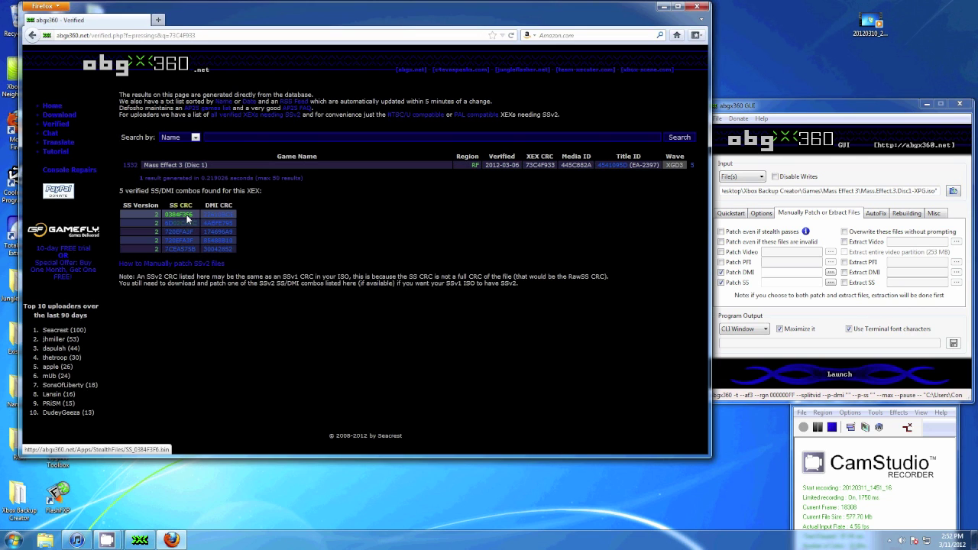
{"action": "left_click", "coordinate": [187, 216]}
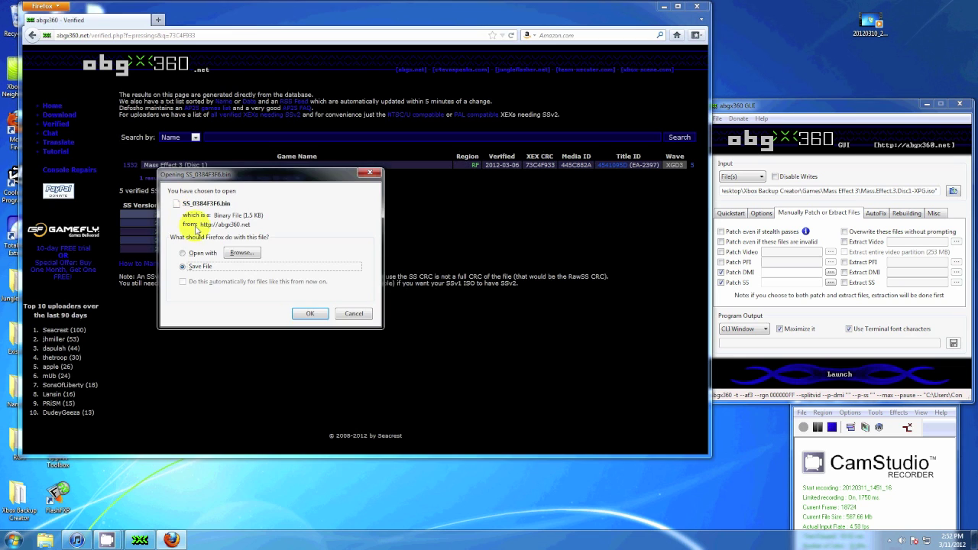
{"action": "left_click", "coordinate": [306, 314]}
{"action": "left_click", "coordinate": [355, 314]}
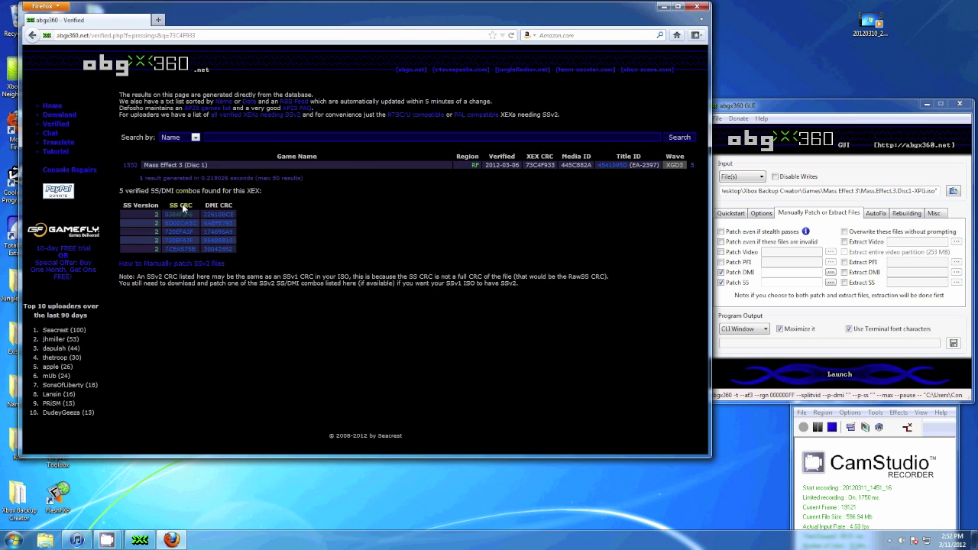
Step: Save SS_0384F3F6.bin into a newly created Games\Mass Effect 3\Disc 1 folder
{"action": "right_click", "coordinate": [181, 214]}
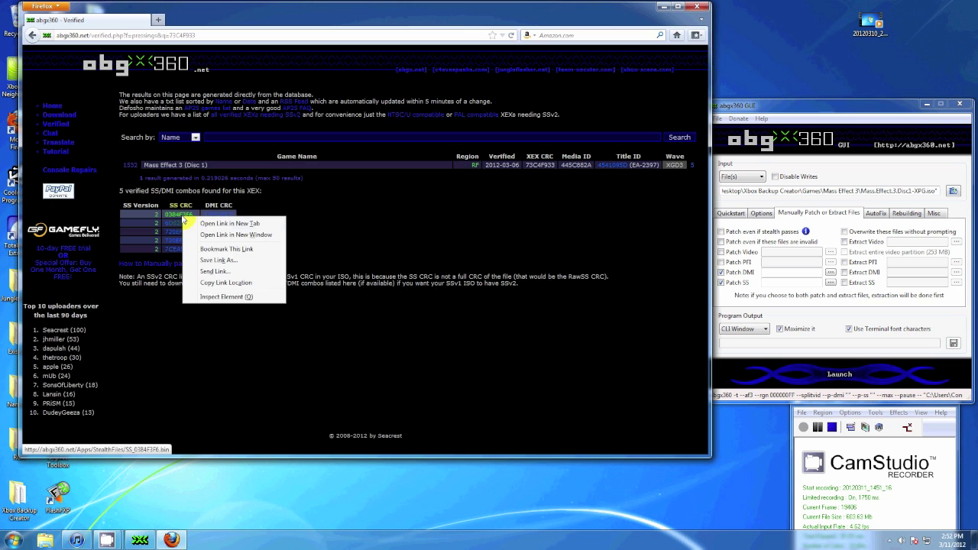
{"action": "left_click", "coordinate": [226, 263]}
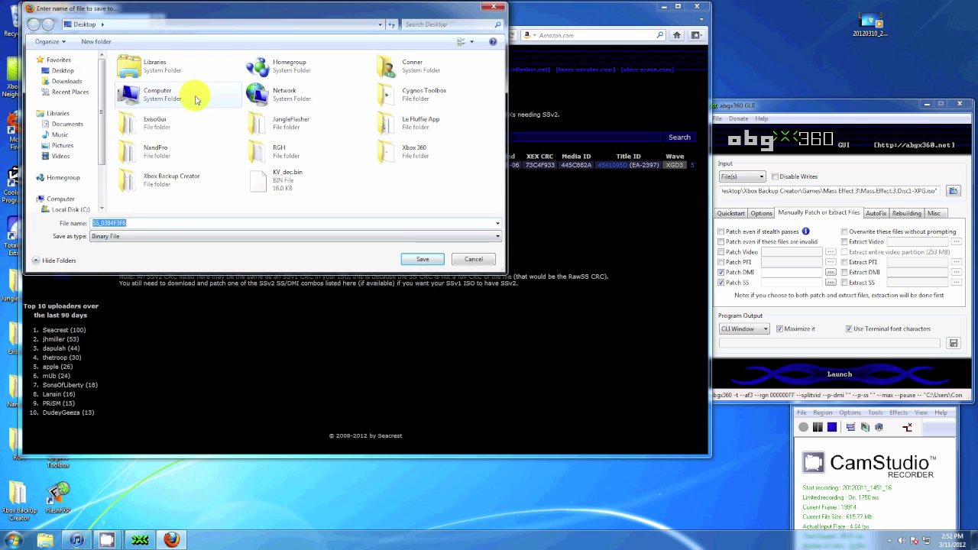
{"action": "double_click", "coordinate": [164, 179]}
{"action": "double_click", "coordinate": [152, 94]}
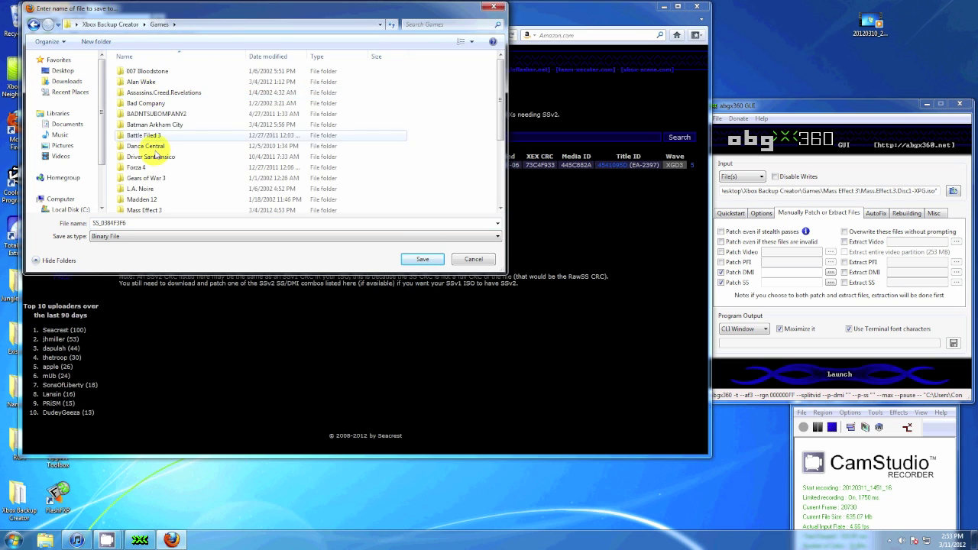
{"action": "left_click", "coordinate": [164, 211]}
{"action": "double_click", "coordinate": [164, 211]}
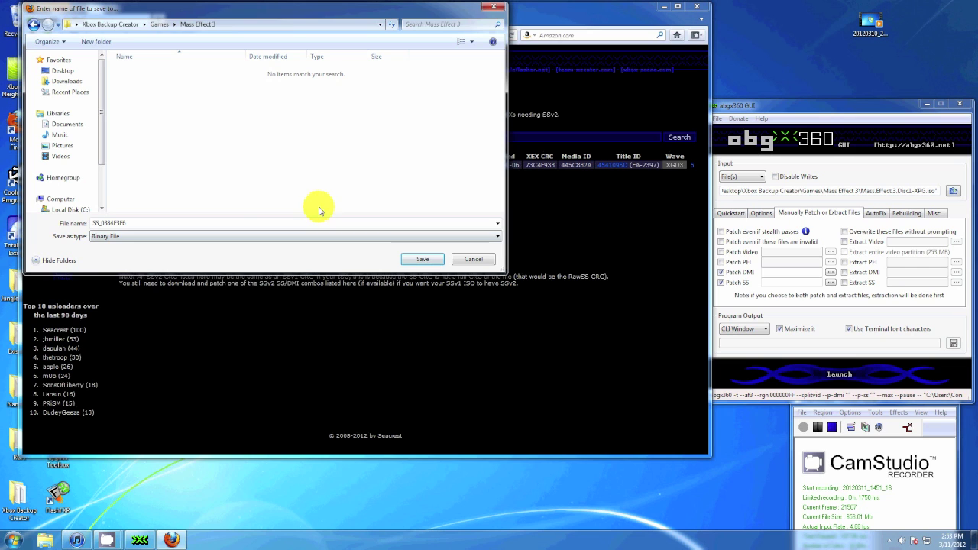
{"action": "right_click", "coordinate": [210, 167]}
{"action": "mouse_move", "coordinate": [252, 275]}
{"action": "left_click", "coordinate": [343, 275]}
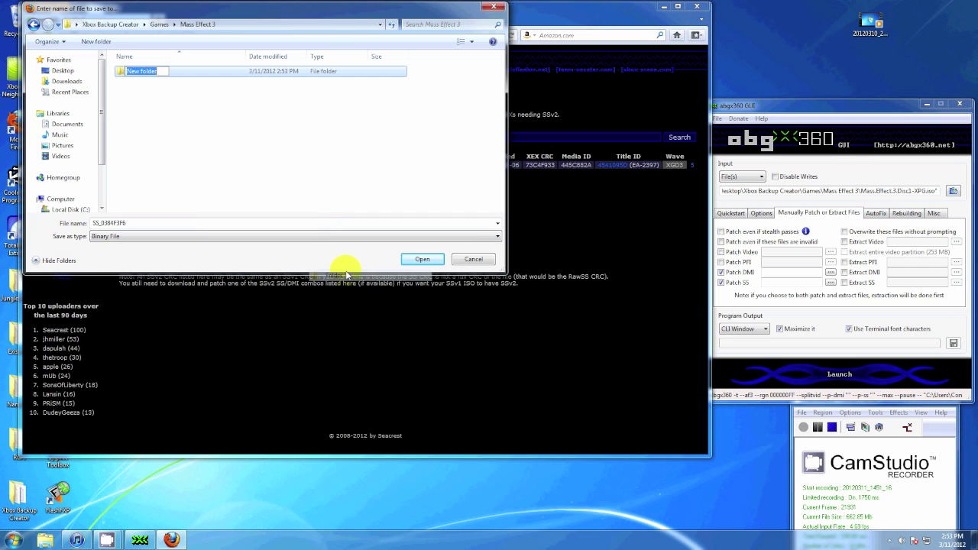
{"action": "type", "text": "Disc 1"}
{"action": "key", "text": "Return"}
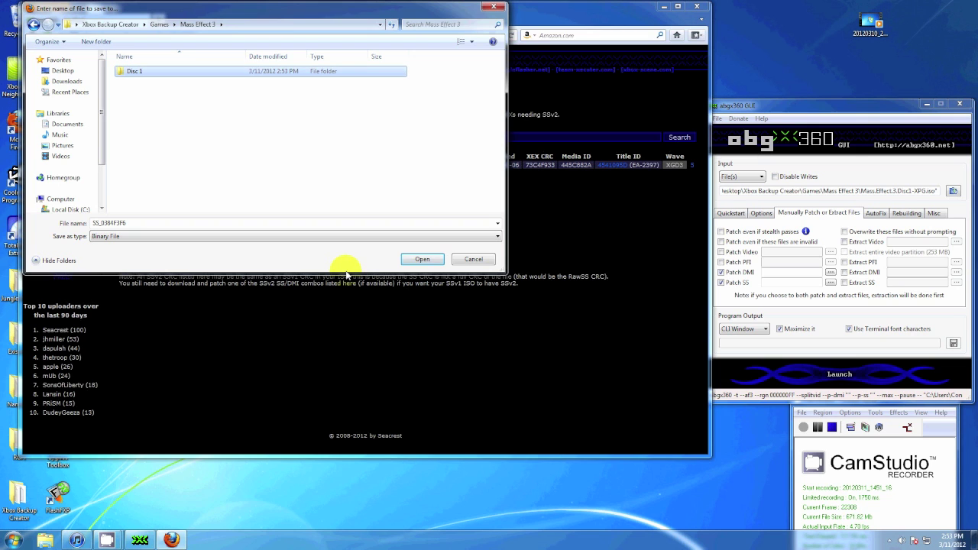
{"action": "double_click", "coordinate": [156, 72]}
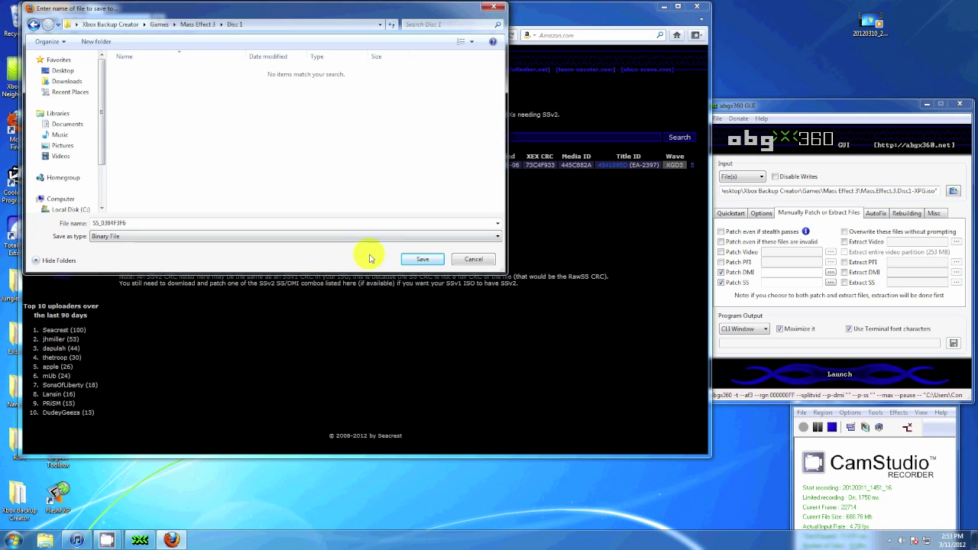
{"action": "left_click", "coordinate": [417, 259]}
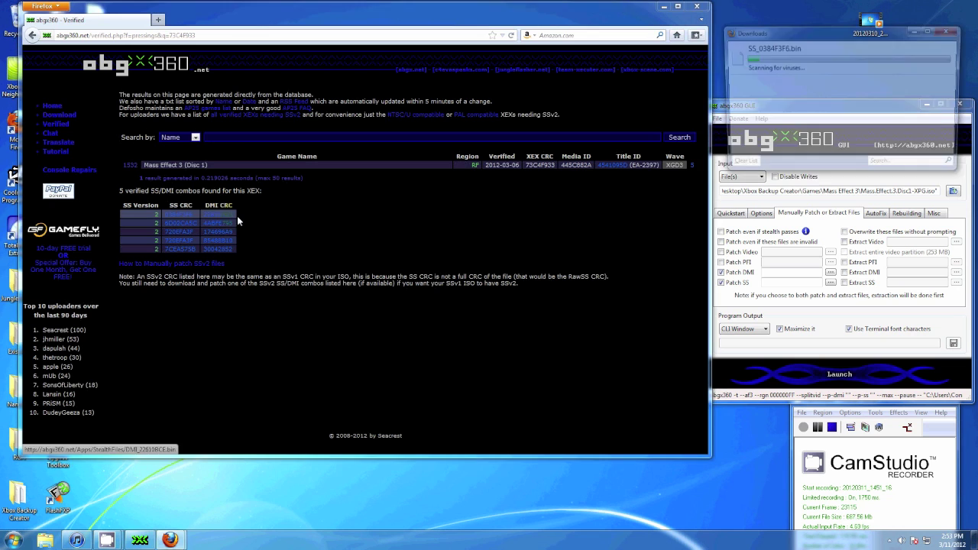
Step: Save DMI_22610BCE.bin into the same Disc 1 folder
{"action": "right_click", "coordinate": [221, 216]}
{"action": "left_click", "coordinate": [252, 261]}
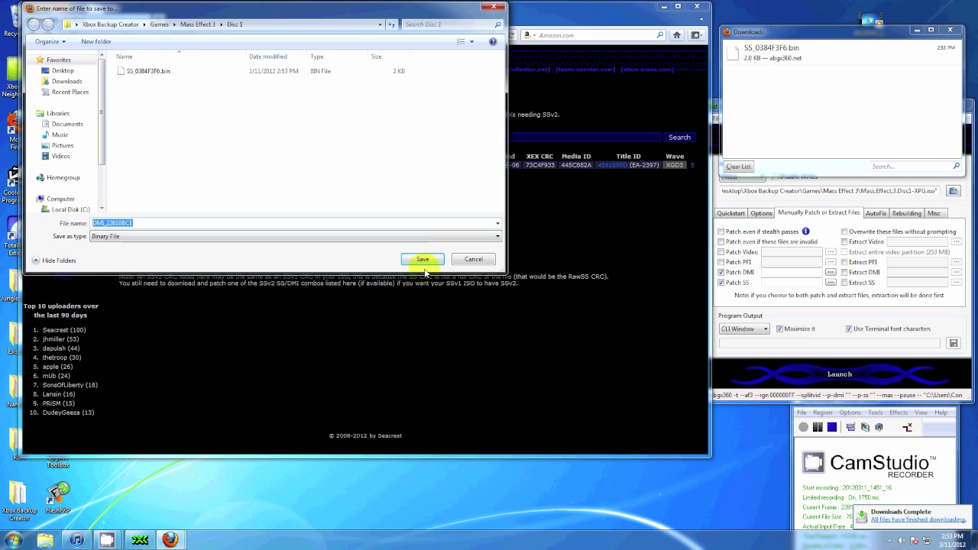
{"action": "left_click", "coordinate": [422, 260]}
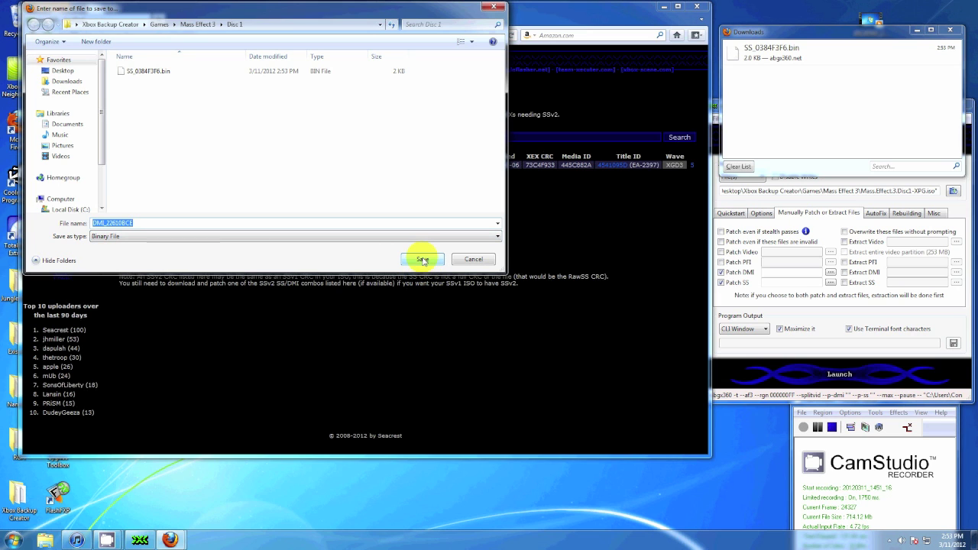
Step: Set Patch DMI and Patch SS to the downloaded DMI and SS_0384F3F6.bin files in Disc 1
{"action": "left_click", "coordinate": [959, 31]}
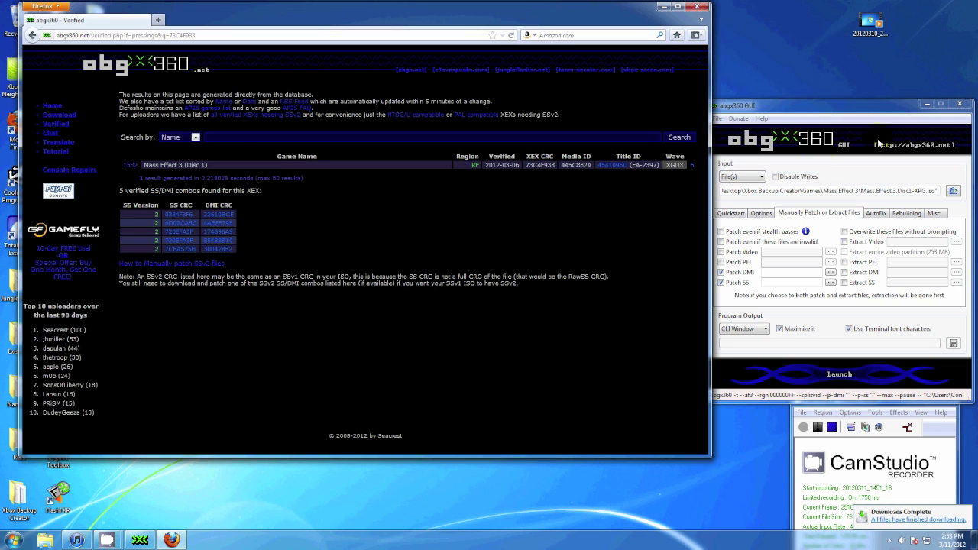
{"action": "left_click_drag", "start_coordinate": [761, 103], "coordinate": [368, 90]}
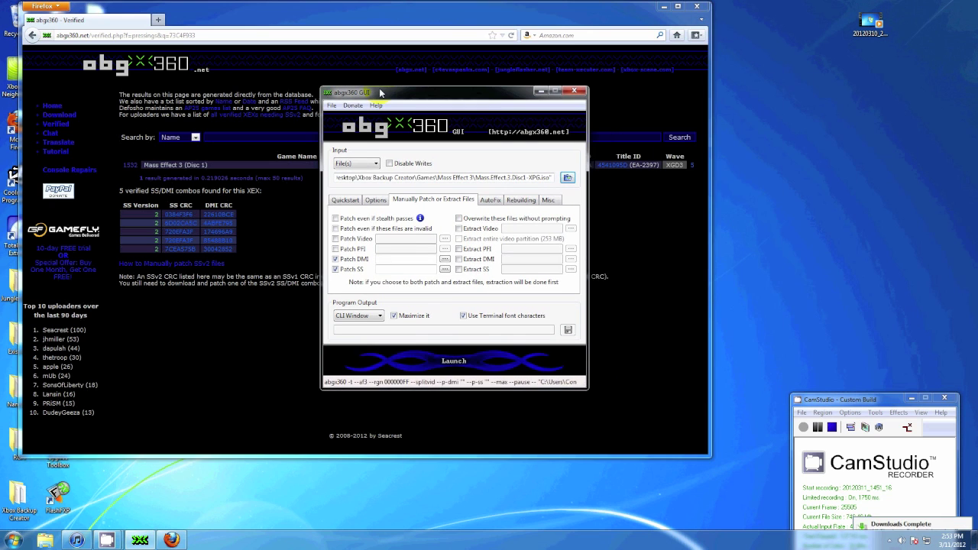
{"action": "left_click", "coordinate": [442, 257]}
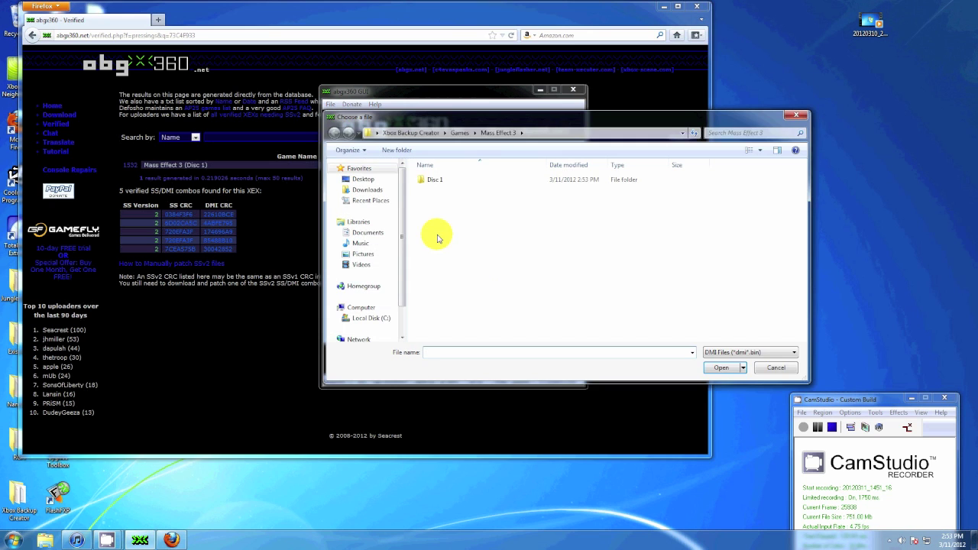
{"action": "double_click", "coordinate": [430, 181]}
{"action": "double_click", "coordinate": [437, 179]}
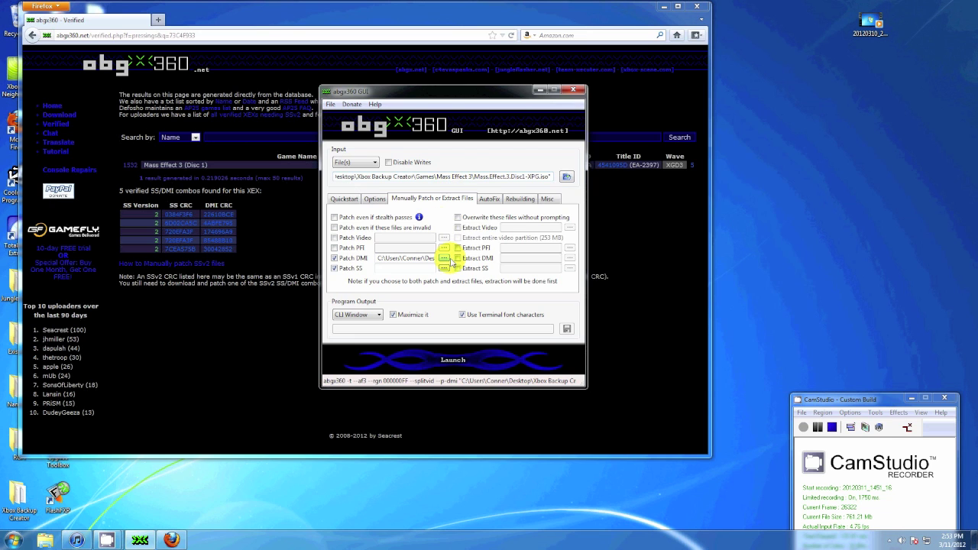
{"action": "left_click", "coordinate": [445, 268]}
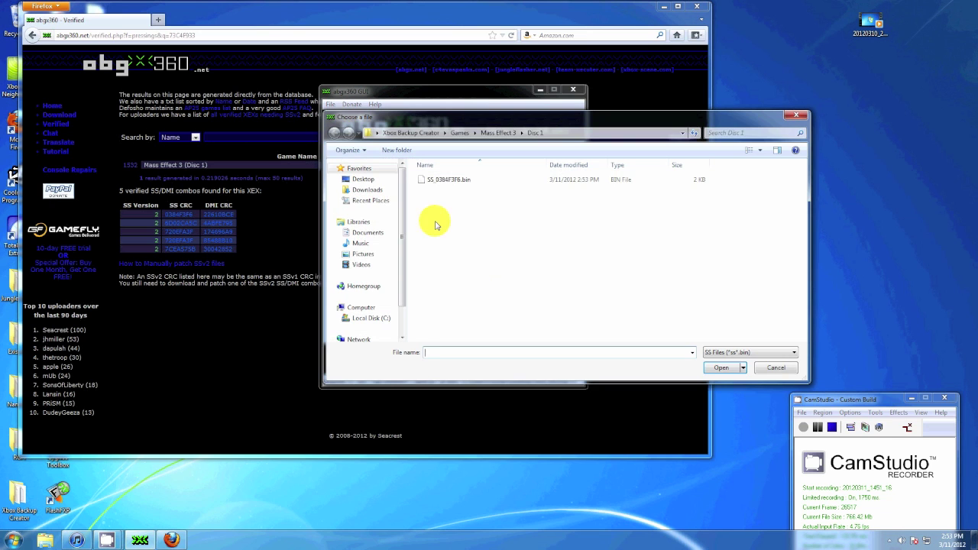
{"action": "double_click", "coordinate": [448, 181]}
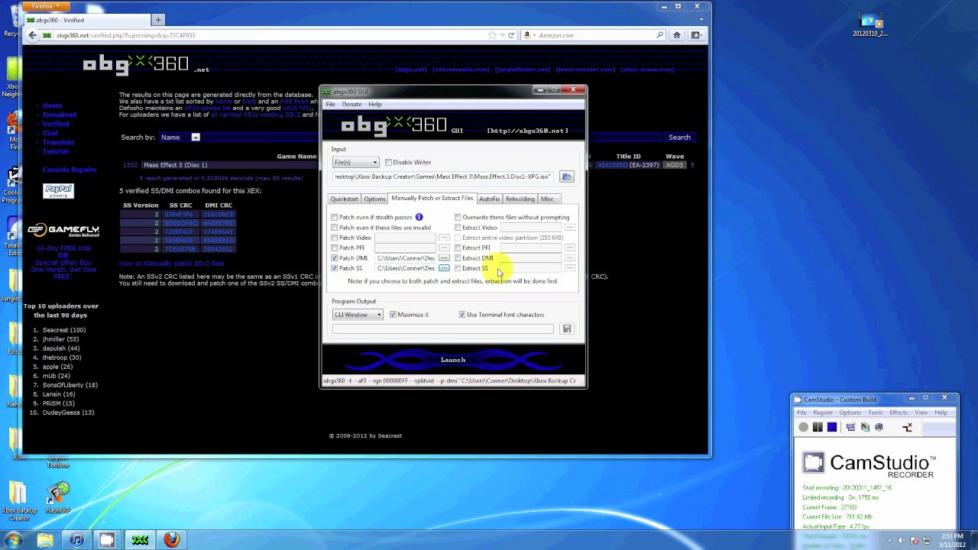
Step: Launch abgx360 to verify and patch the Mass Effect 3 Disc 1 ISO
{"action": "left_click", "coordinate": [445, 357]}
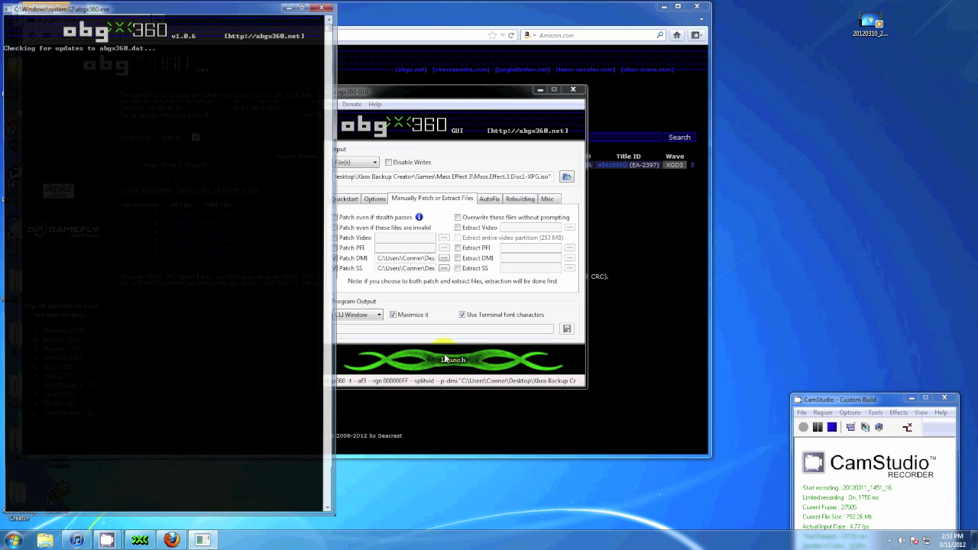